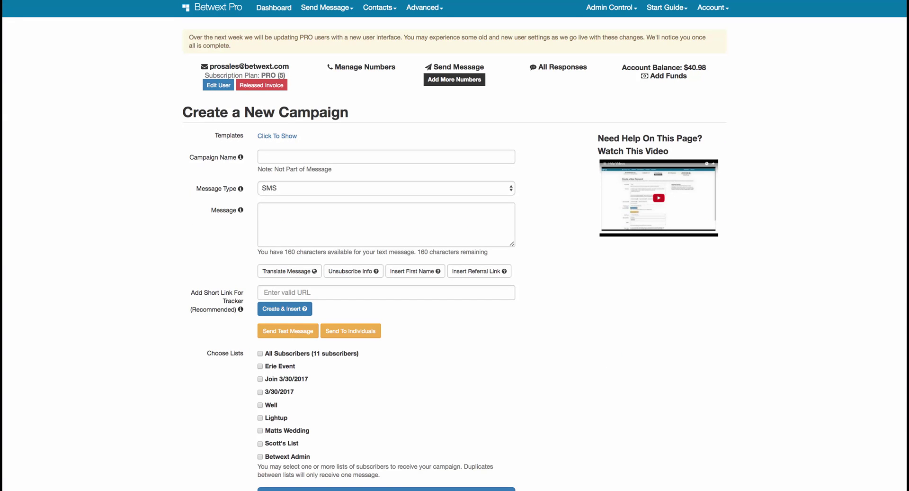
Step: Name the new campaign "May 5 message" and set its message type to MMS (Beta)
scroll(451, 253, down, 3)
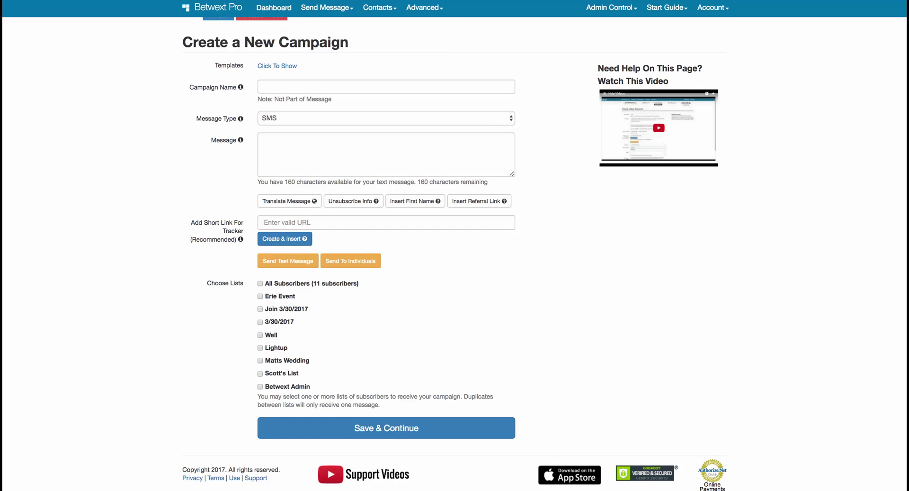
click(264, 87)
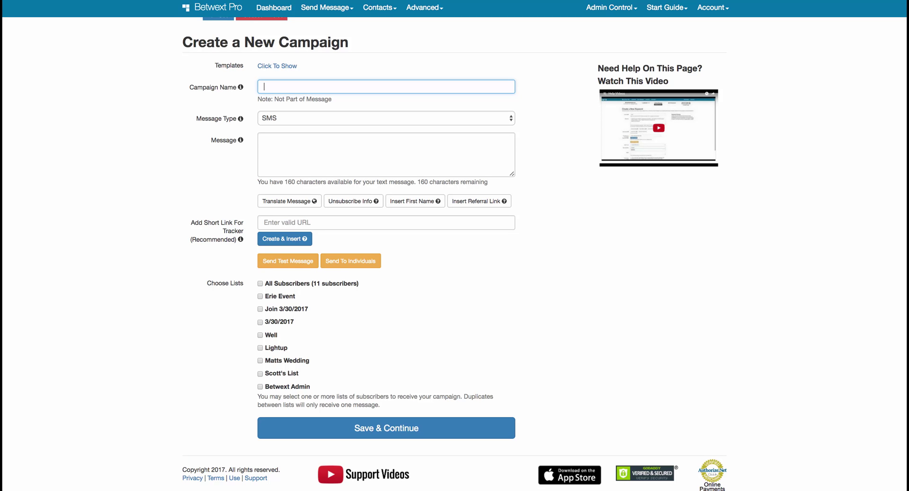
text(May 5 mess)
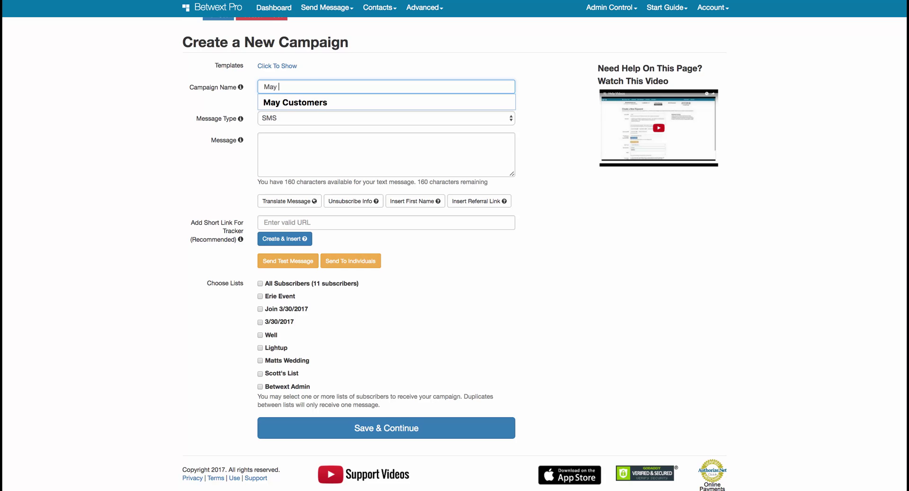
text(age)
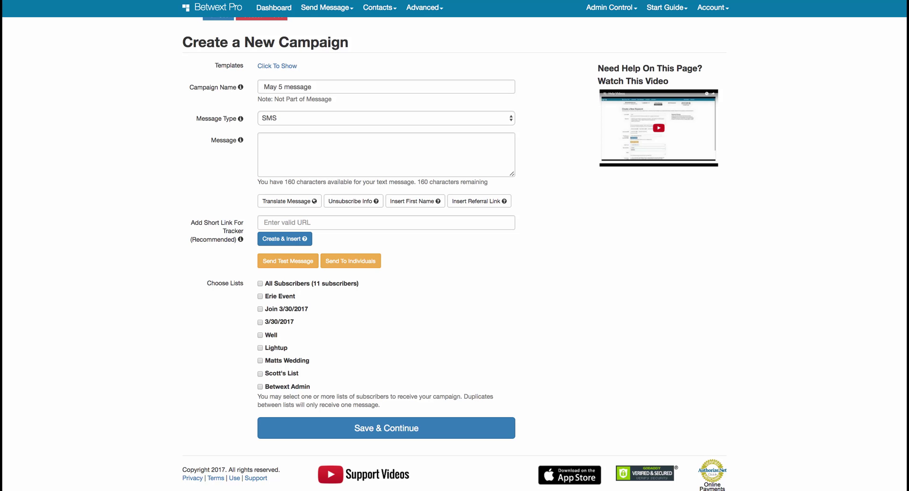
click(386, 118)
key(Down)
key(Return)
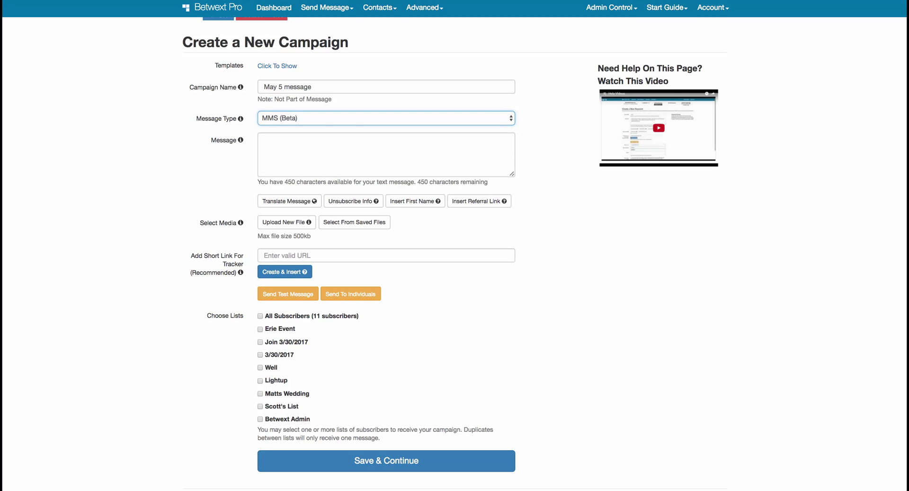
Step: Write the message text "This allow longer messages.." followed by blank lines, correcting the misspelled last word
click(264, 141)
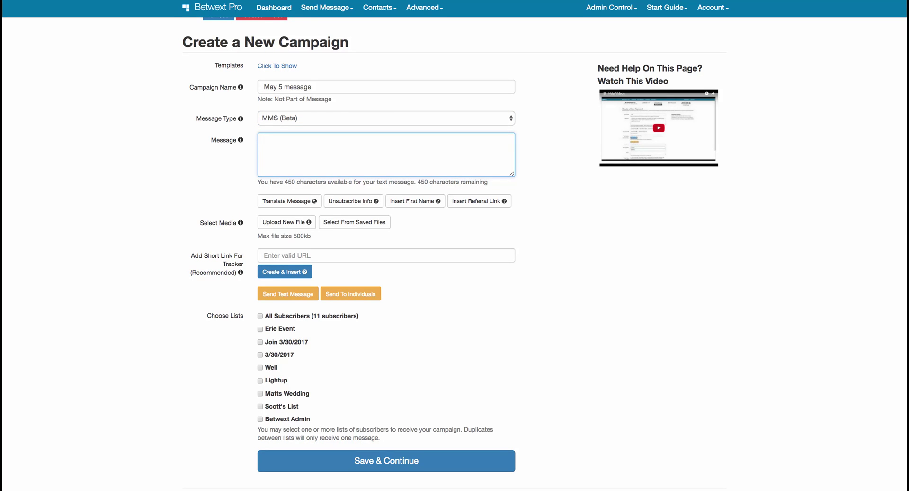
text(This allow)
text(longer messageaes)
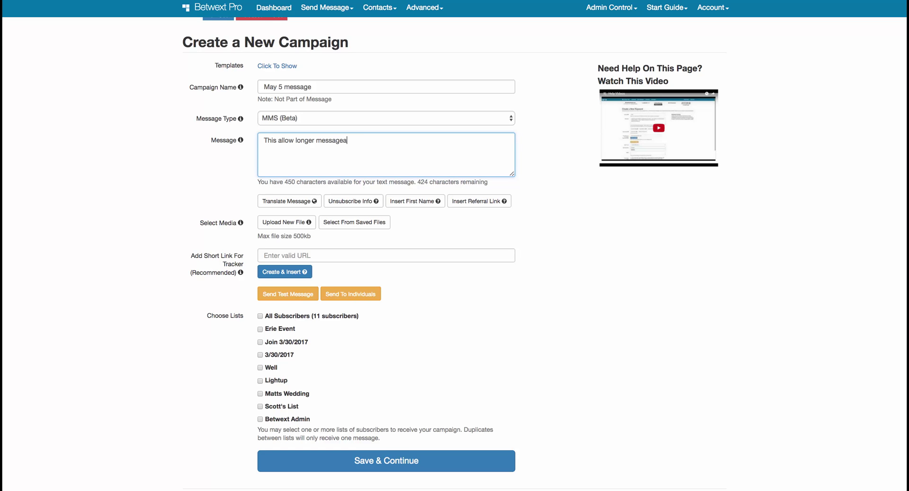
key(Return)
right_click(325, 140)
click(337, 144)
text(..)
key(Return)
Step: Insert the unsubscribe info into the message and remove the extra blank line above it
click(354, 201)
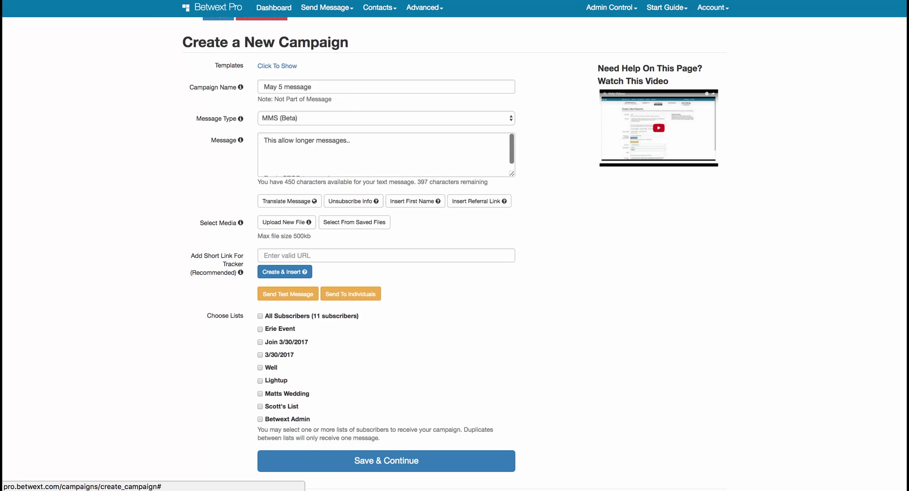
scroll(386, 155, down, 3)
click(264, 136)
key(BackSpace)
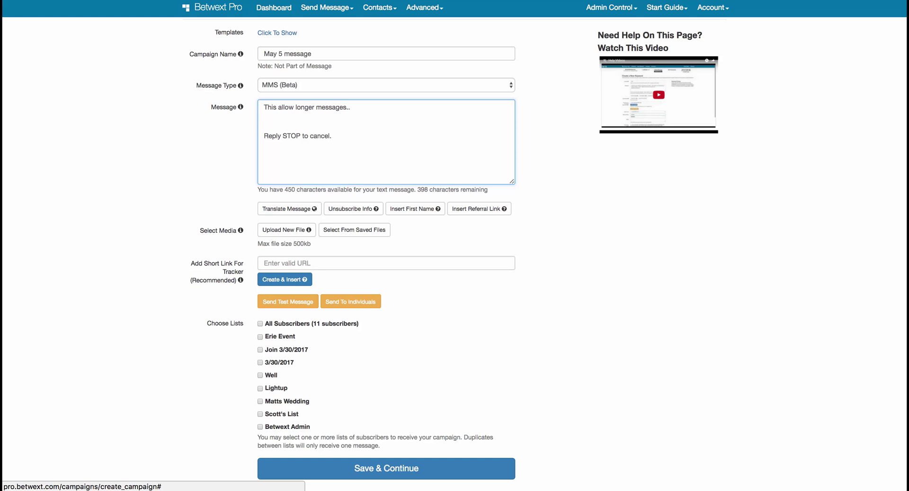
Step: Insert the first-name placeholder at the start of the message, before "This allow longer messages.."
click(415, 208)
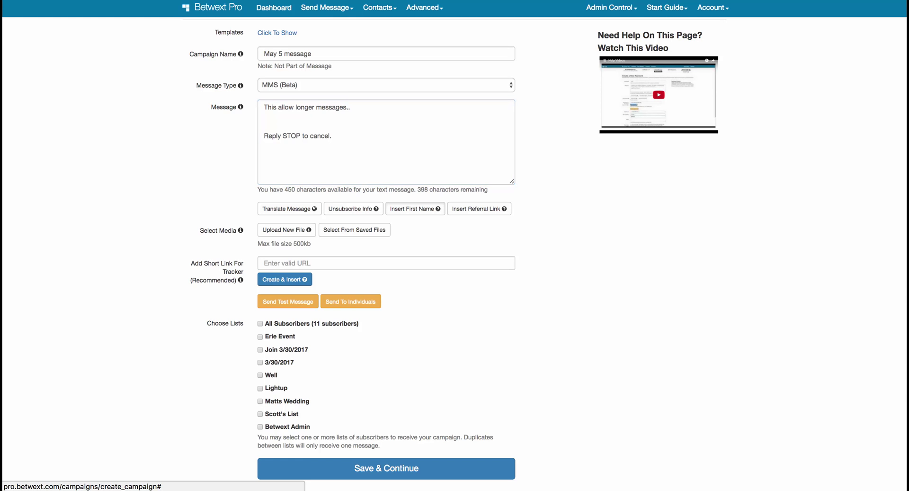
drag(297, 107, 264, 107)
key(Right)
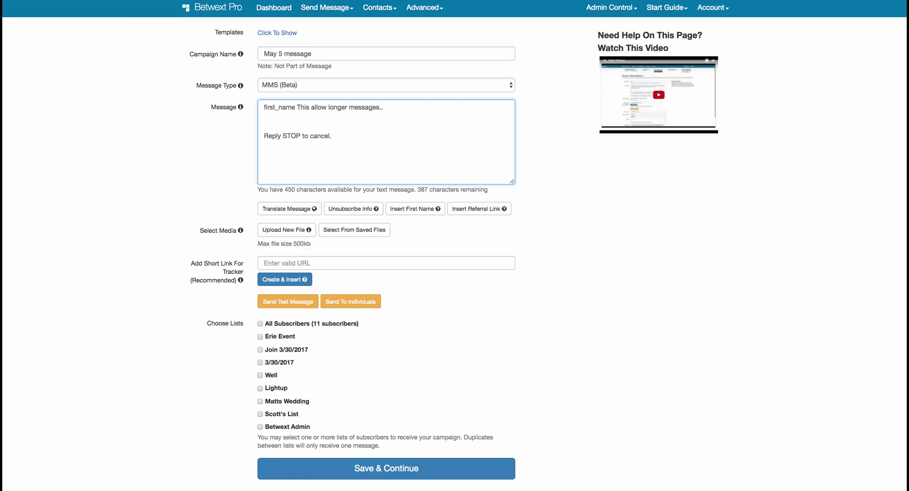
click(264, 263)
drag(191, 262, 312, 263)
click(264, 262)
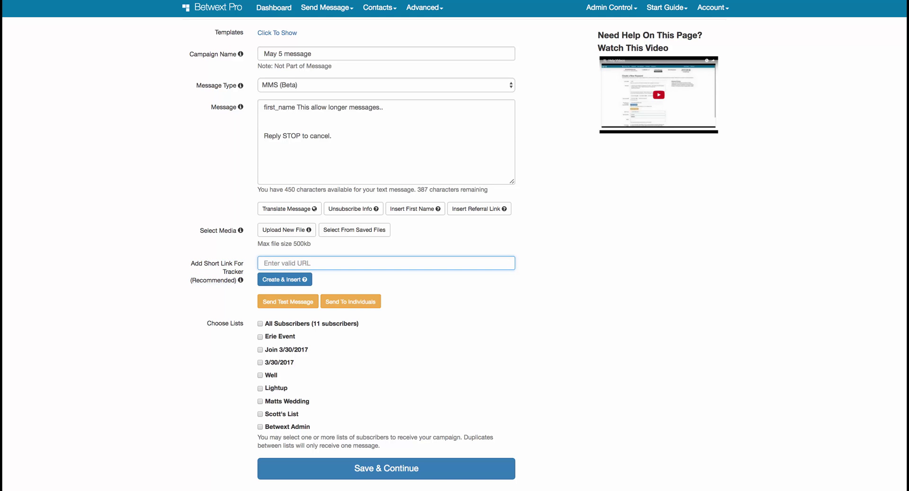
text(betwext.com)
key(super+a)
text(https://www.betwext.com/mobile-marketing/bulk-text/)
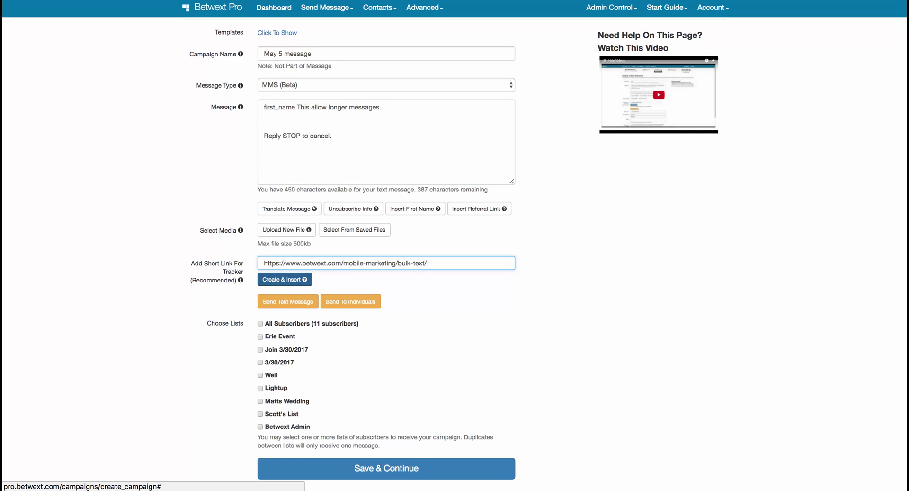
click(284, 279)
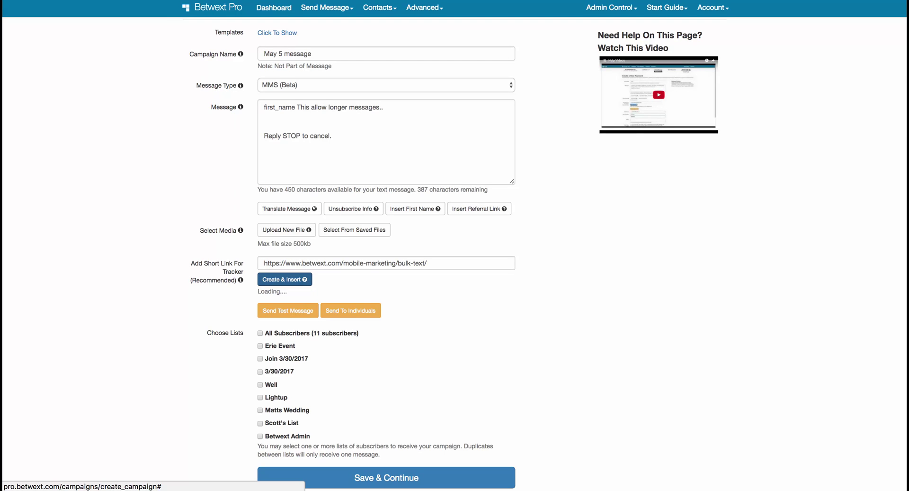
click(264, 145)
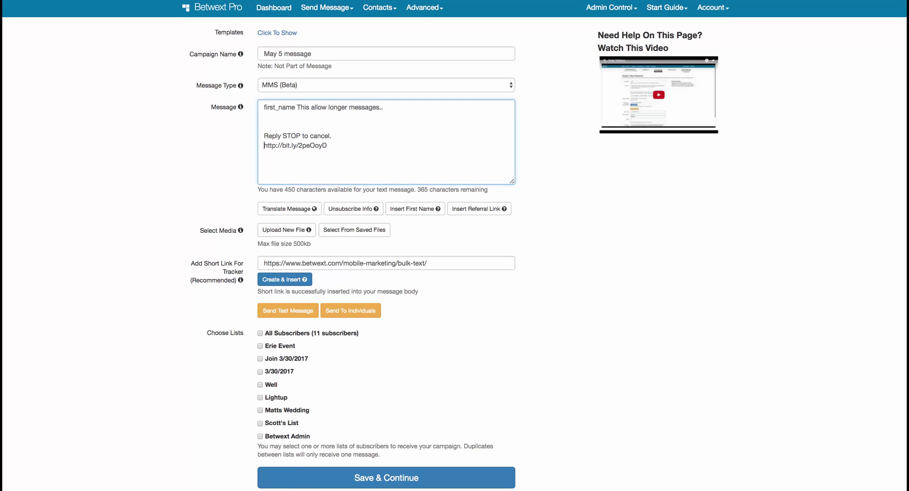
key(Return)
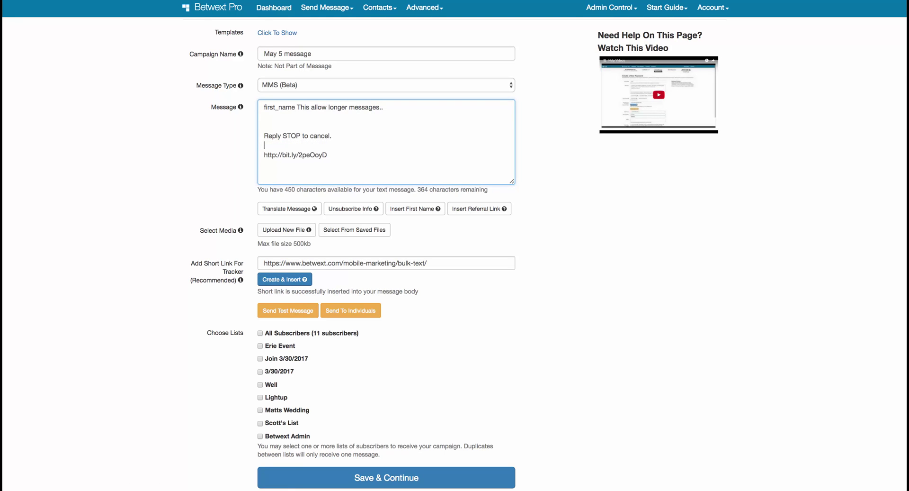
key(shift+Home)
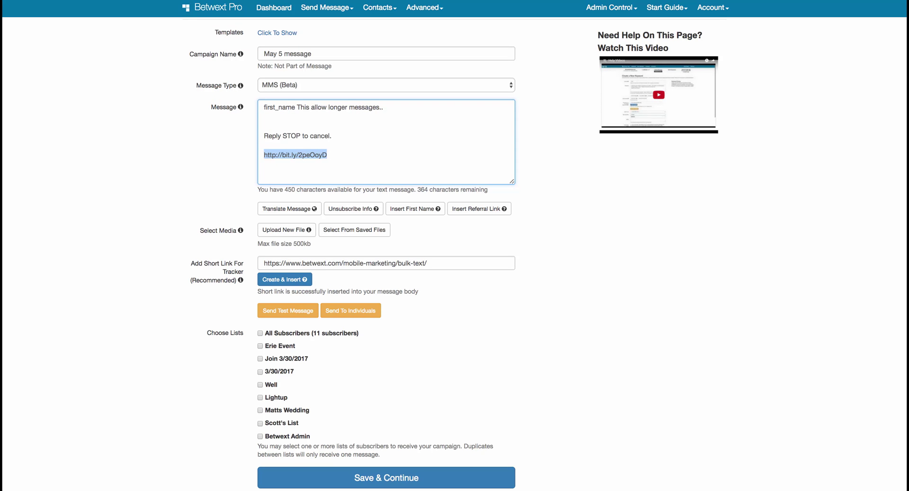
Step: Choose the 3/30/2017 subscriber list as recipients and save the campaign to continue to its summary
scroll(386, 237, down, 2)
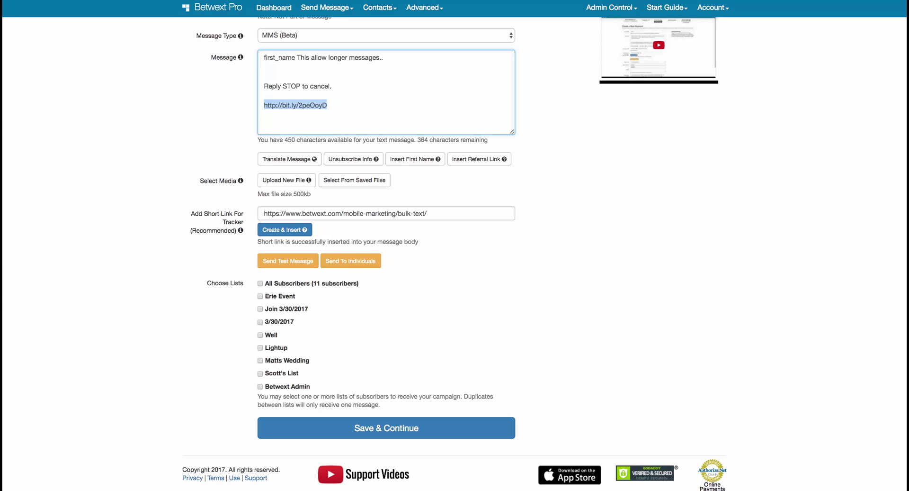
click(260, 322)
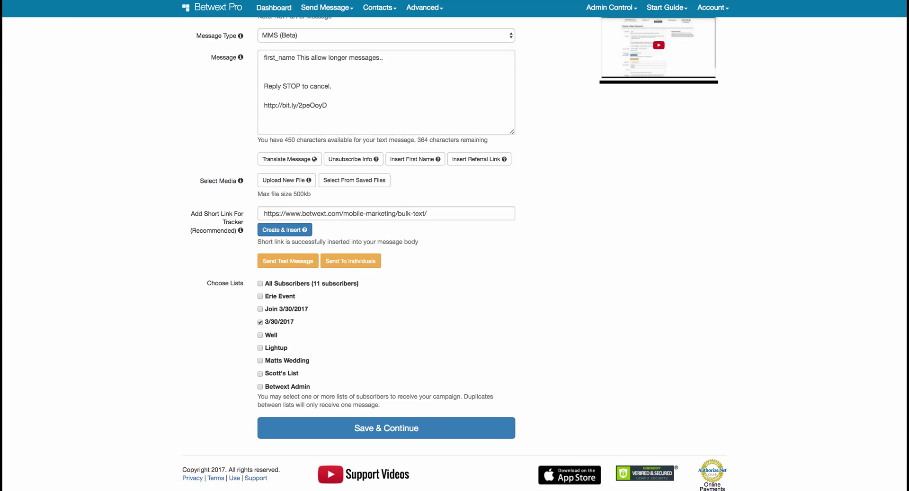
click(386, 427)
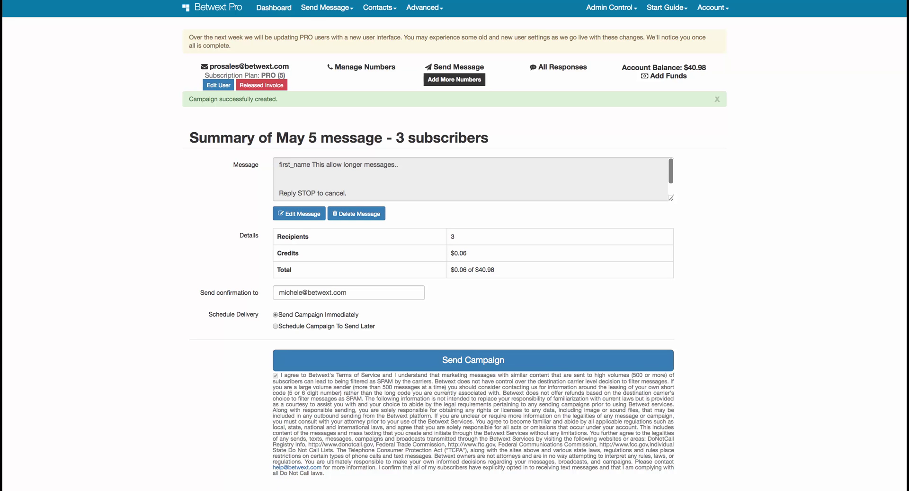
Step: Review the recipient count, credit cost and confirmation e-mail field in the campaign summary
double_click(452, 236)
triple_click(461, 253)
key(Tab)
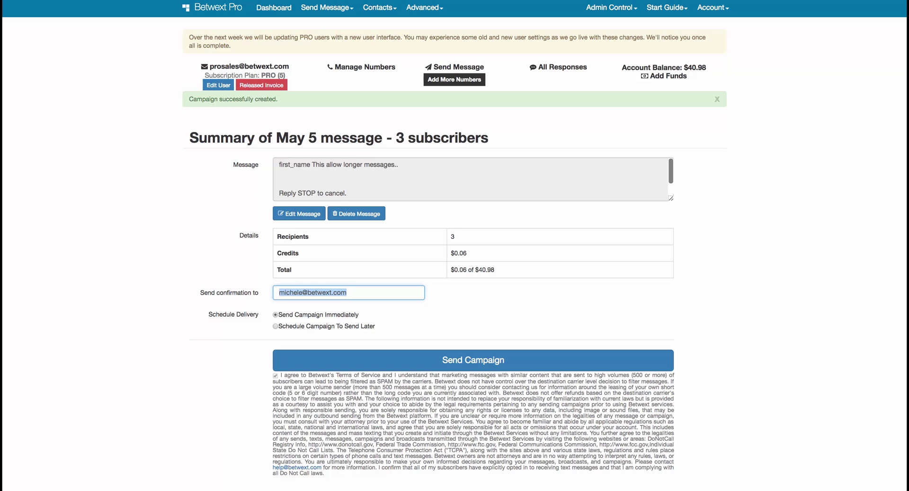
Step: Schedule the campaign to send later, with May 17, 2017 as the delivery date
click(275, 326)
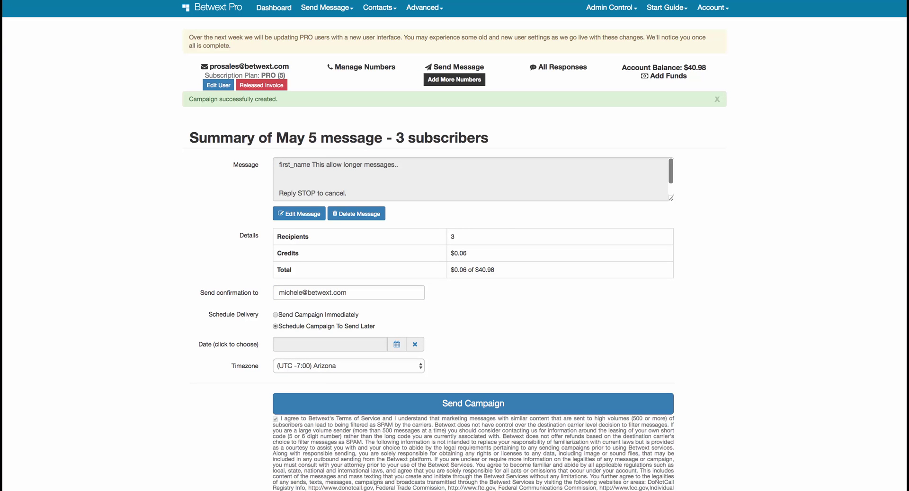
click(397, 344)
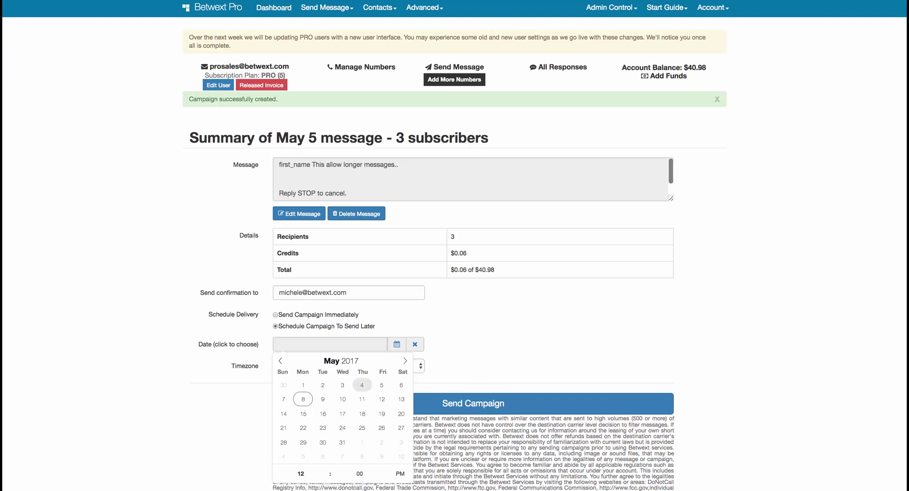
click(343, 413)
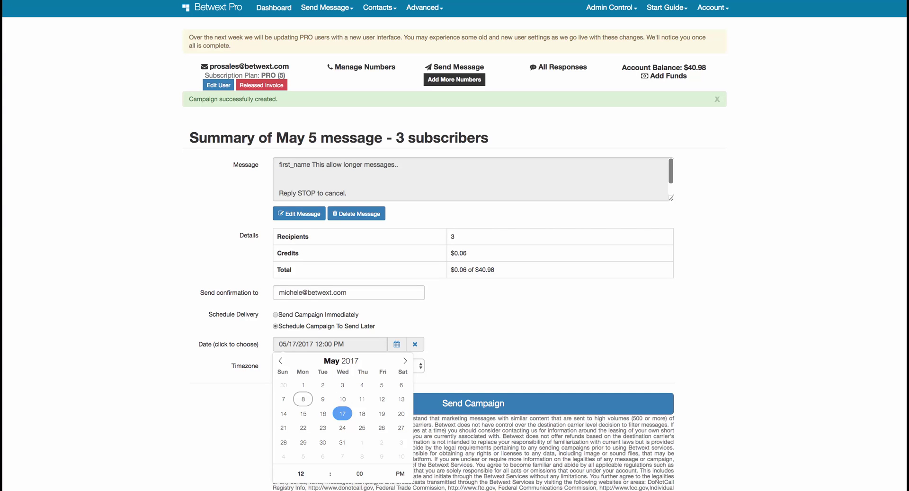
key(Escape)
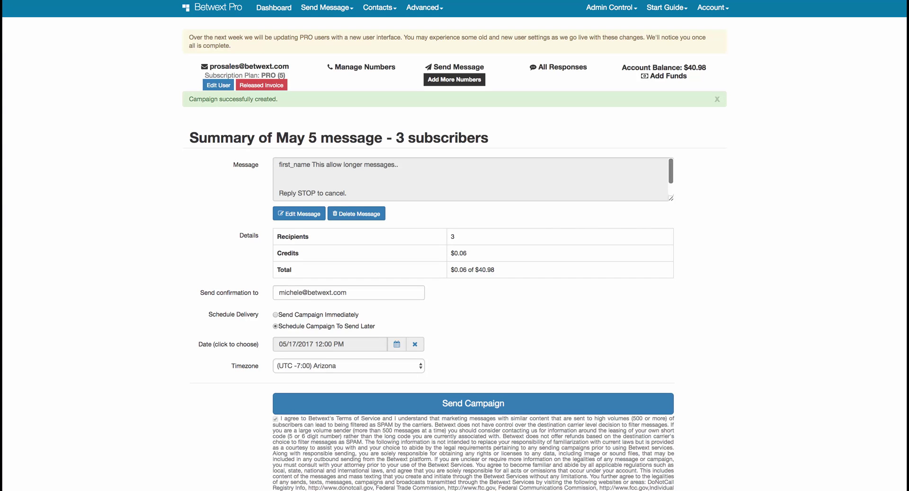
Step: Set the scheduled delivery time to 7:20 AM
click(330, 343)
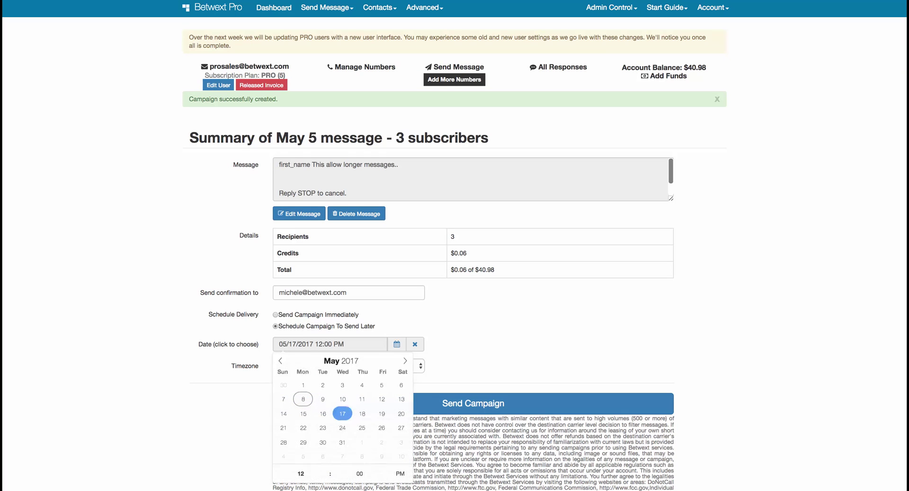
click(326, 477)
click(325, 476)
click(326, 476)
click(326, 477)
click(325, 477)
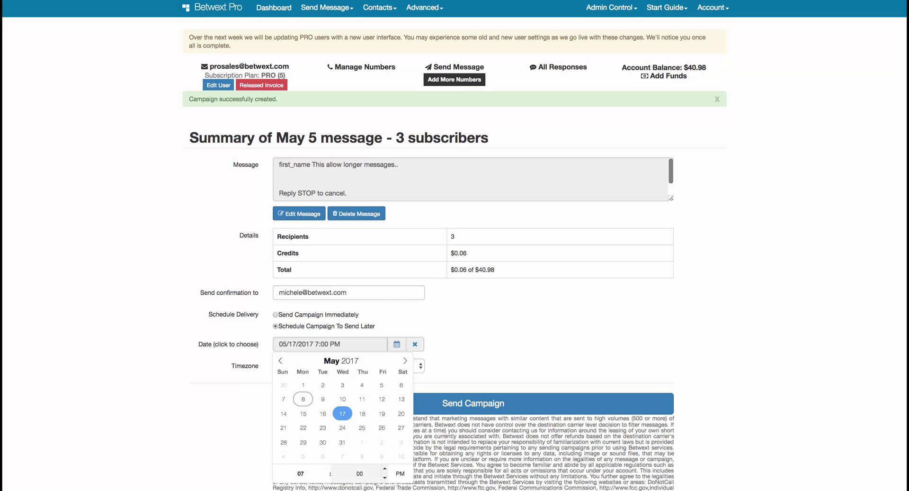
click(399, 474)
click(360, 473)
click(385, 467)
click(385, 468)
click(385, 468)
click(385, 468)
key(Escape)
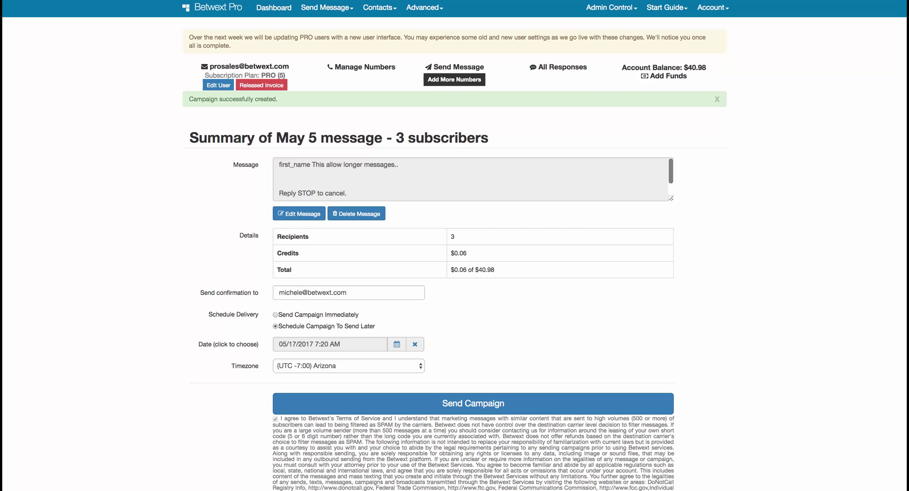
Step: Submit the scheduled campaign and accept sending it outside normal hours
click(473, 403)
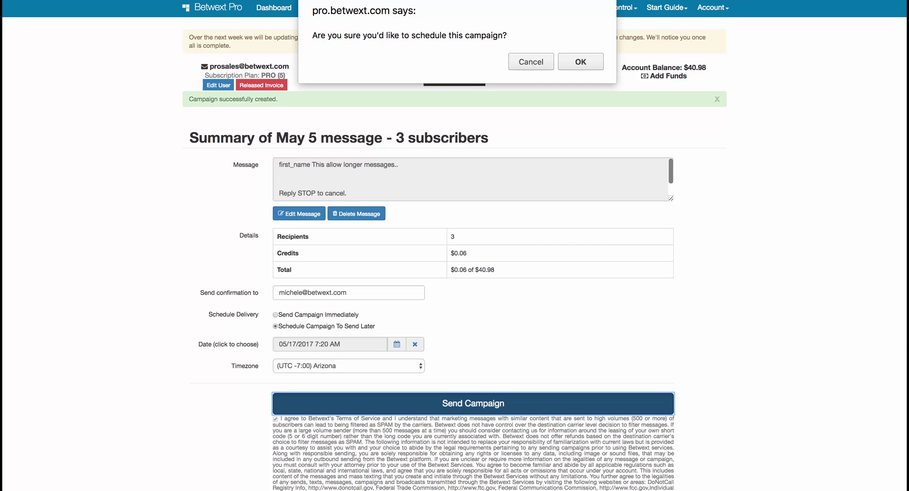
click(581, 62)
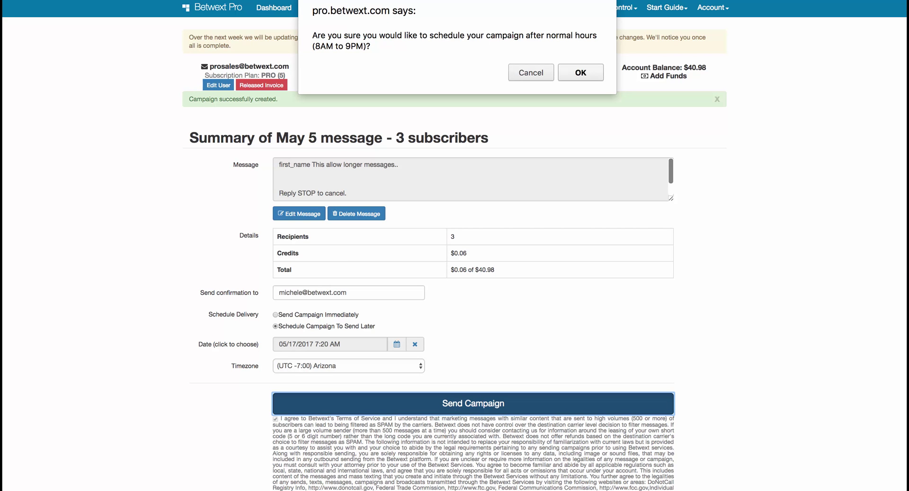
click(581, 72)
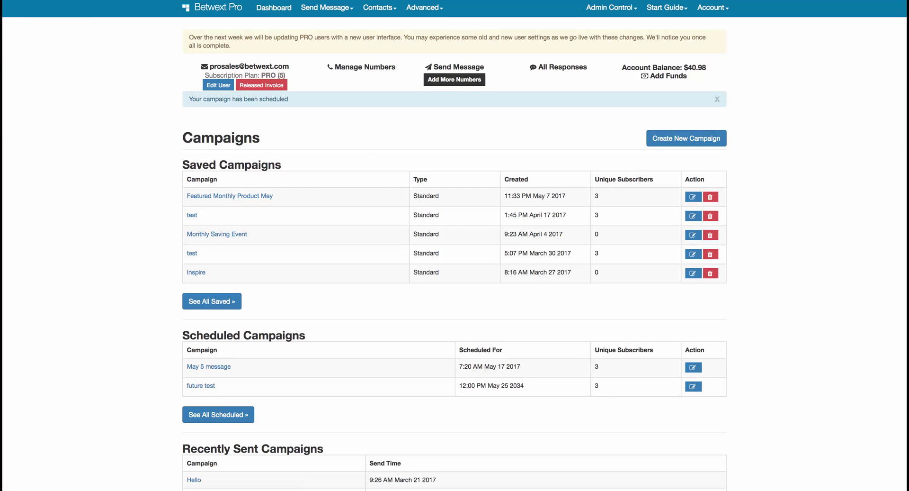
Step: Check the campaign overview for the "May 5 message" entry under the scheduled campaigns
scroll(454, 254, down, 3)
scroll(454, 254, up, 3)
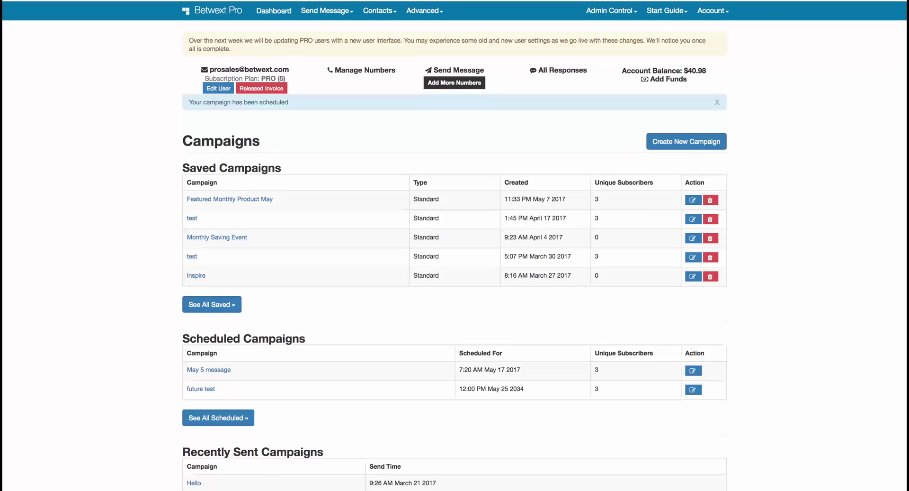
scroll(455, 253, down, 2)
scroll(212, 250, down, 2)
drag(185, 266, 231, 266)
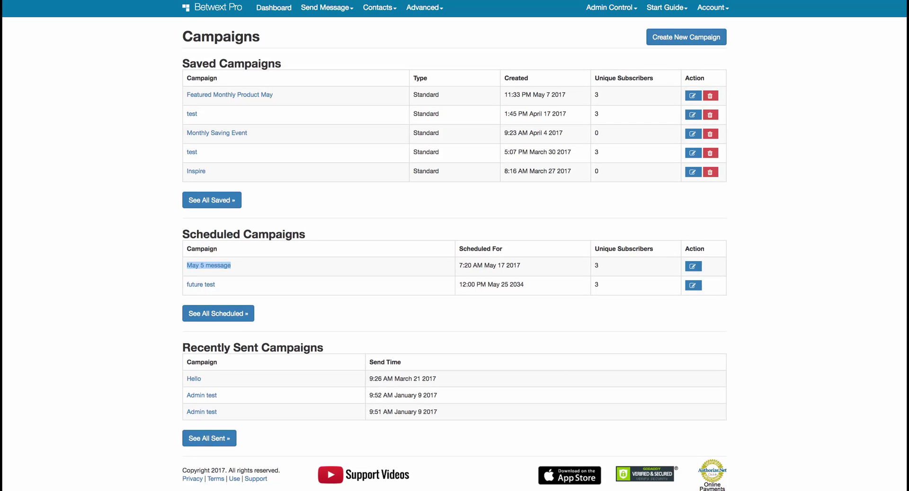
scroll(455, 256, up, 2)
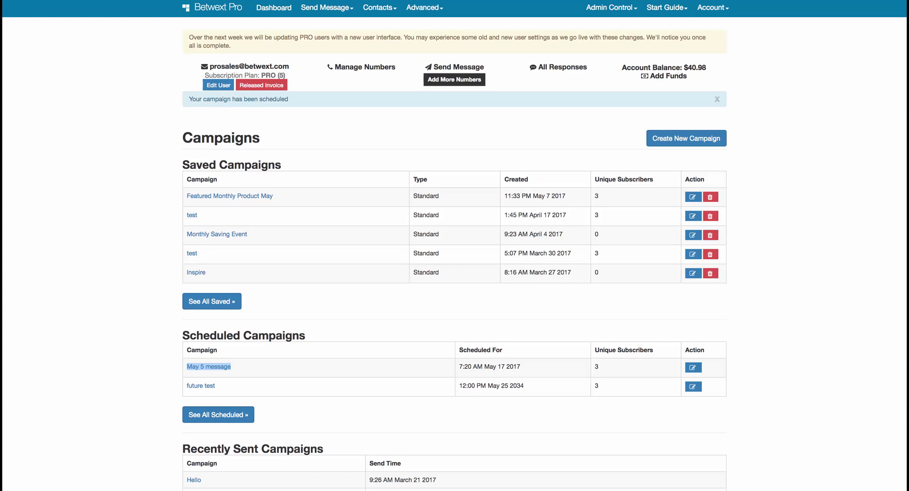